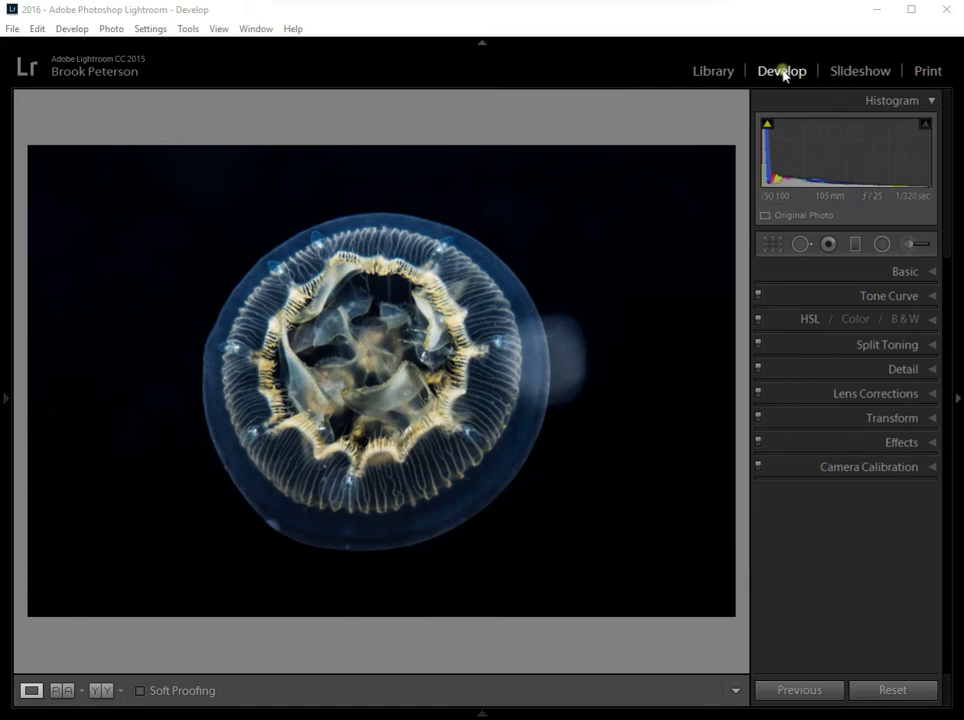
Open the Adjustment Brush and reset all its effect sliders to zero.
left_click(909, 245)
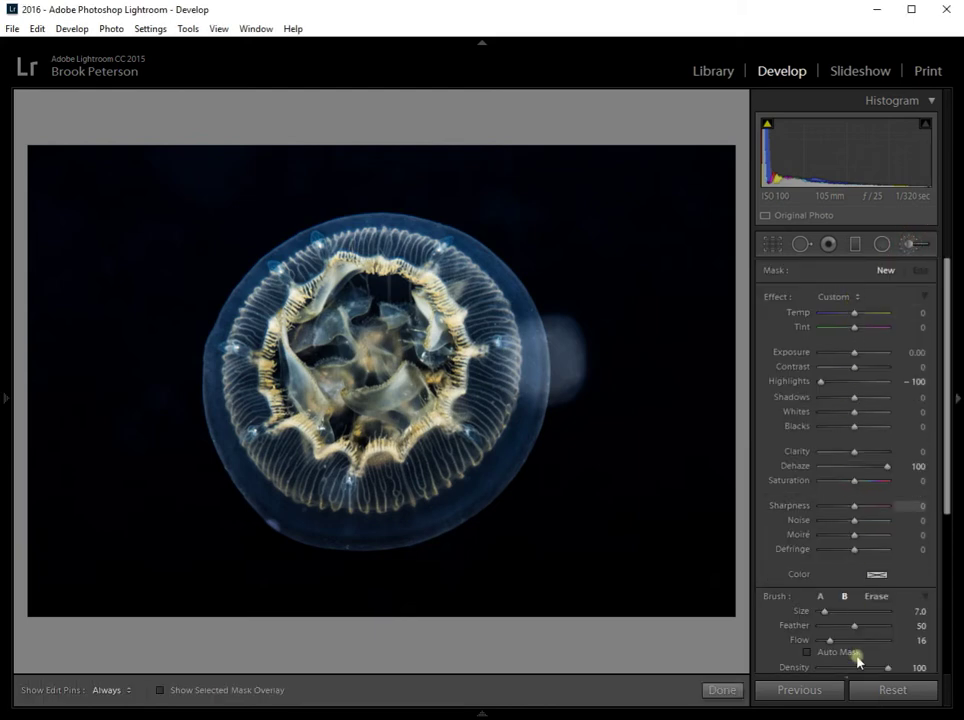
double_click(773, 298)
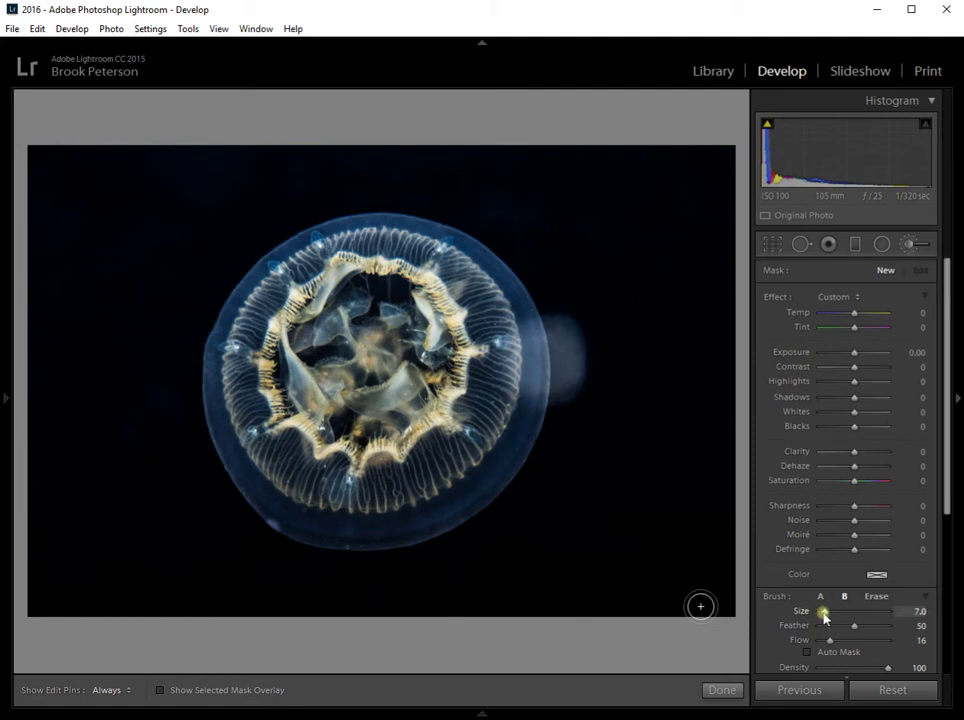
Enlarge the brush to Size 16 and set its Exposure to −4.00.
mouse_move(823, 613)
left_mouse_down()
mouse_move(839, 614)
mouse_move(831, 622)
left_mouse_up()
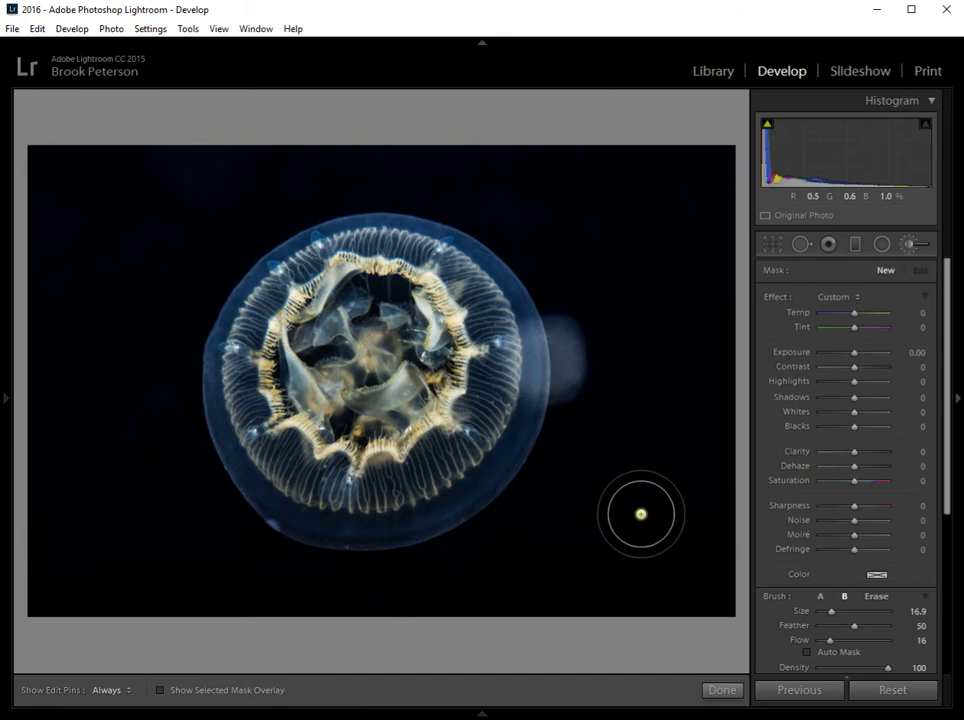
scroll(640, 456, "down", 5)
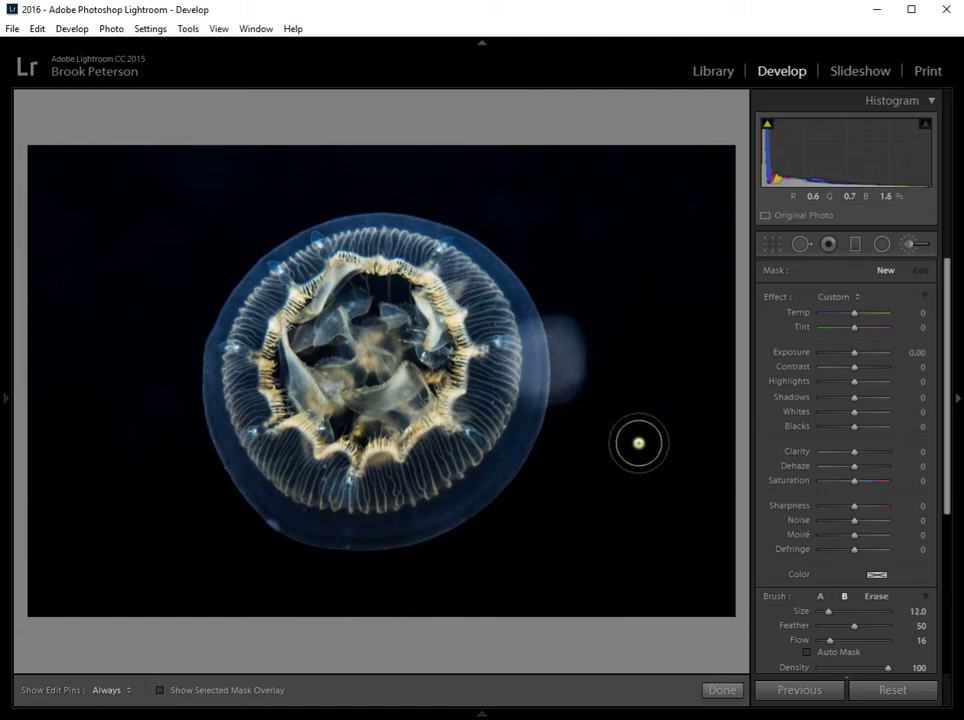
scroll(638, 443, "up", 4)
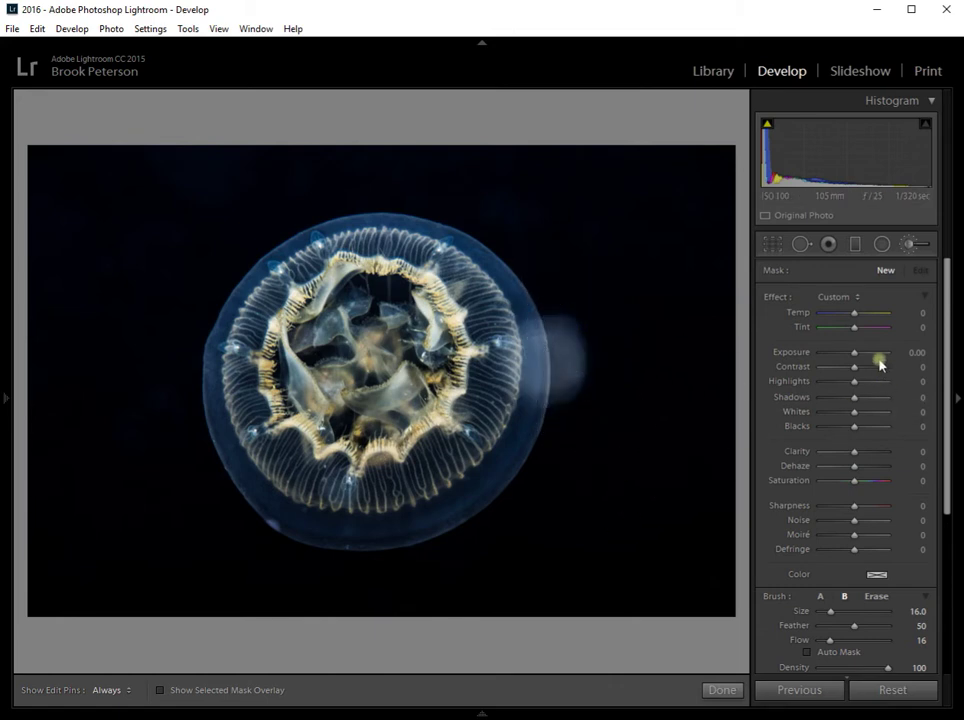
left_click_drag(855, 354, 810, 360)
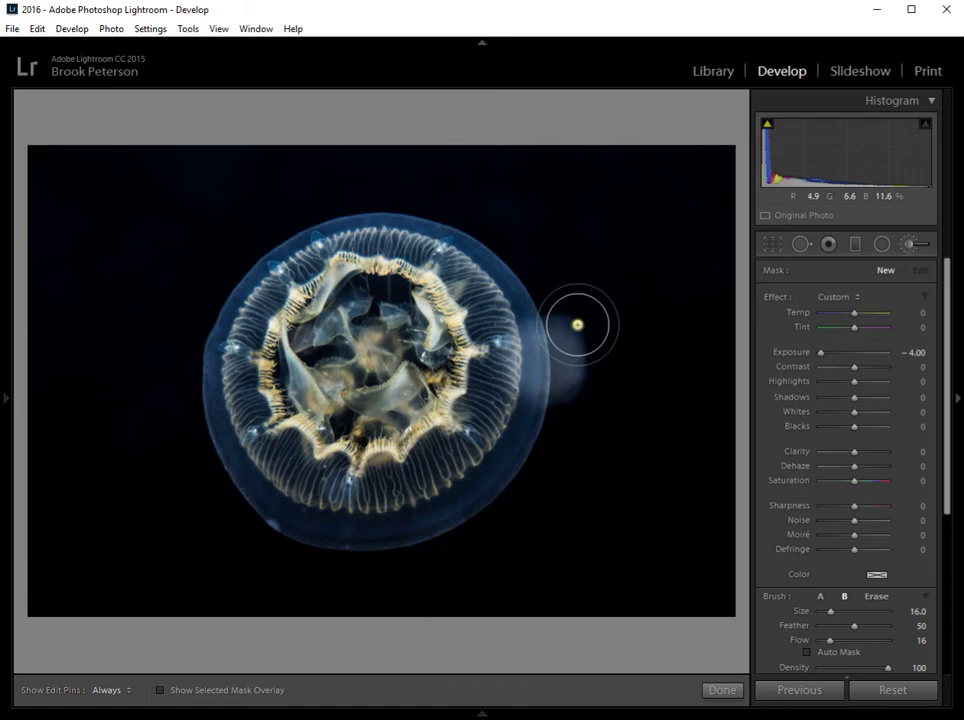
Paint a −4.00 exposure stroke over the glow right of the jellyfish, checking its edit pin.
scroll(577, 324, "down", 1)
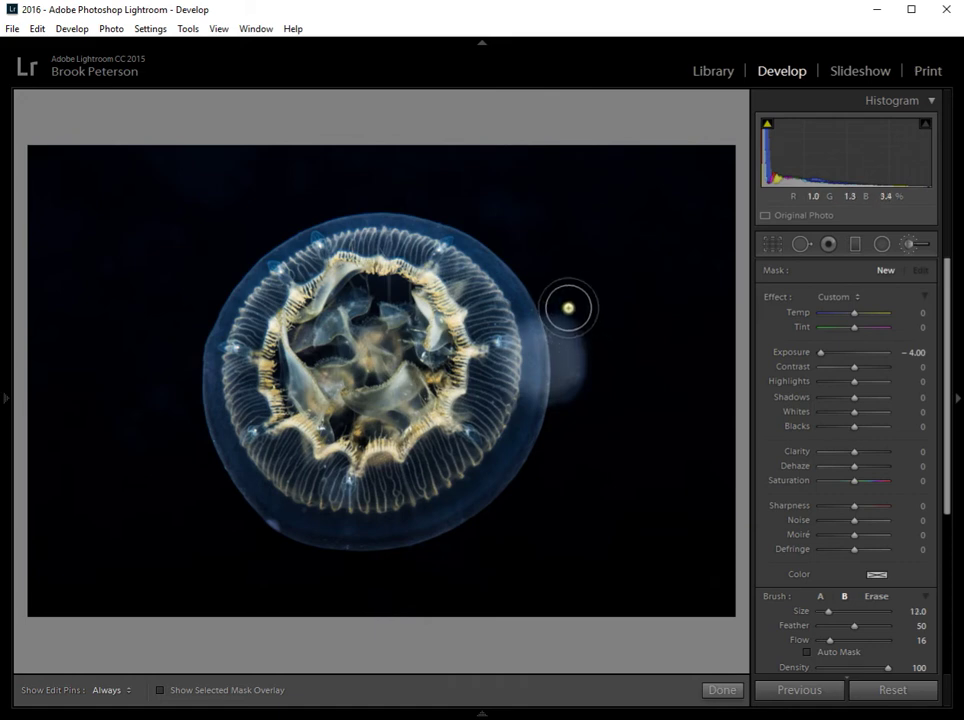
mouse_move(568, 307)
left_mouse_down()
mouse_move(581, 381)
mouse_move(570, 420)
mouse_move(564, 312)
left_mouse_up()
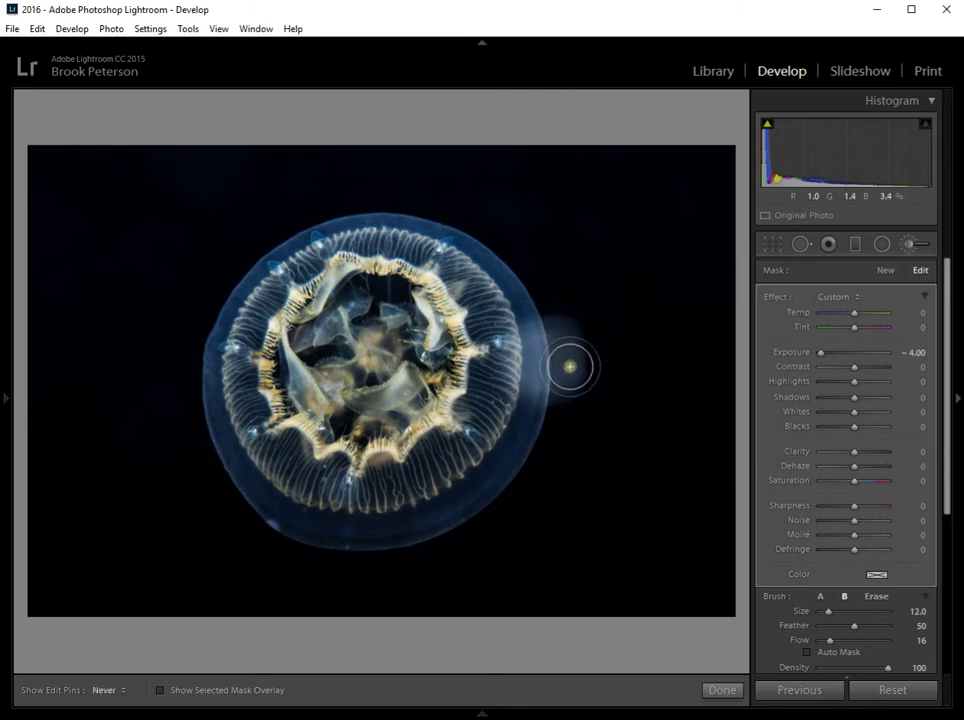
key("h")
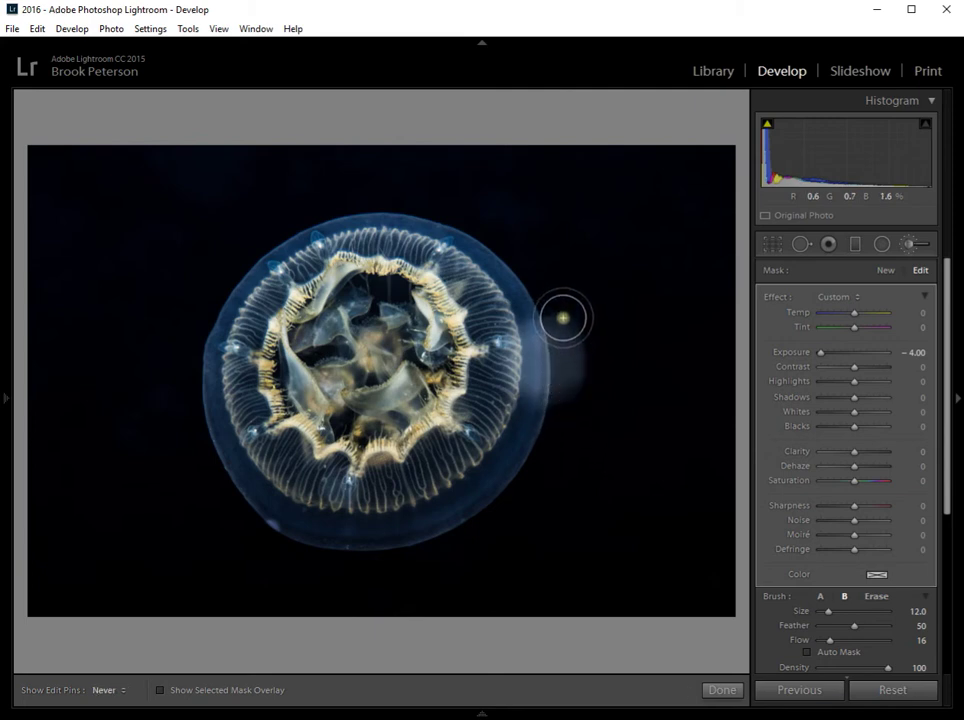
key("h")
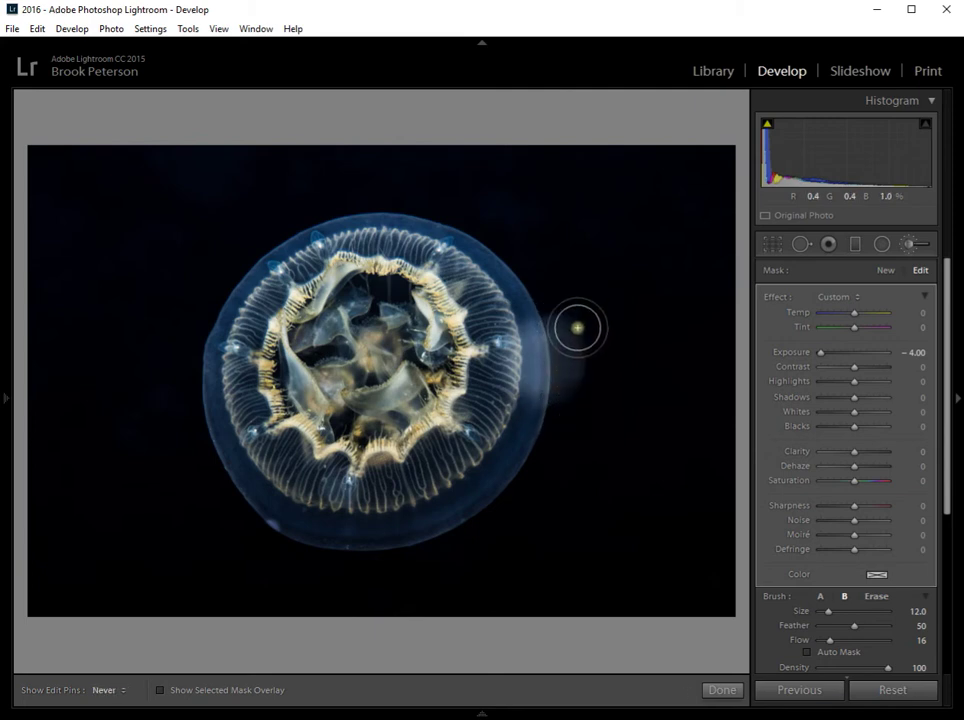
key("h")
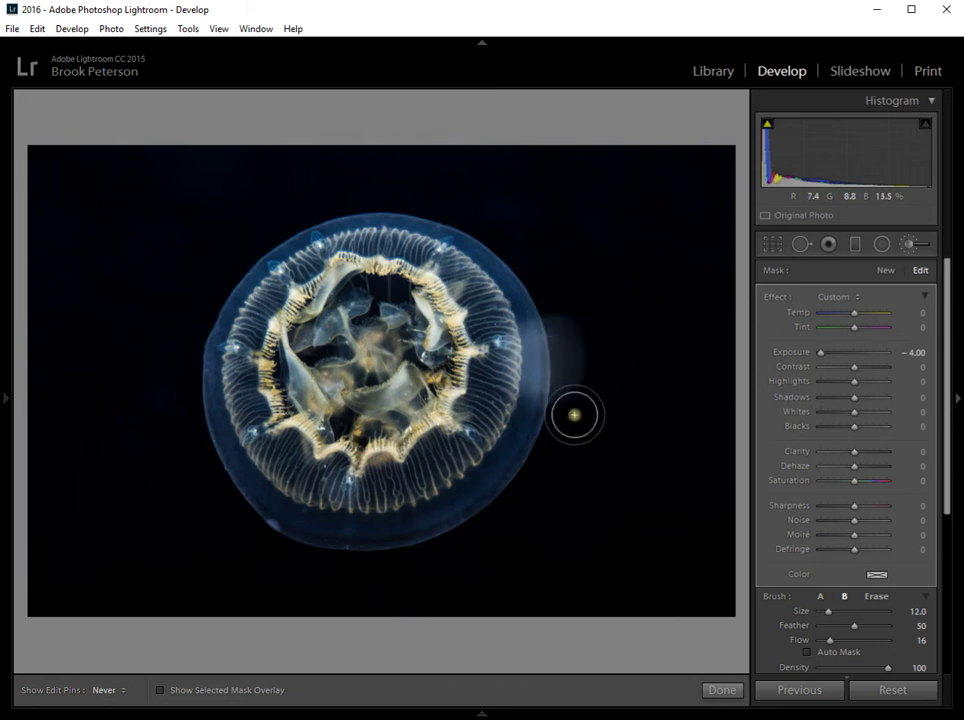
key("h")
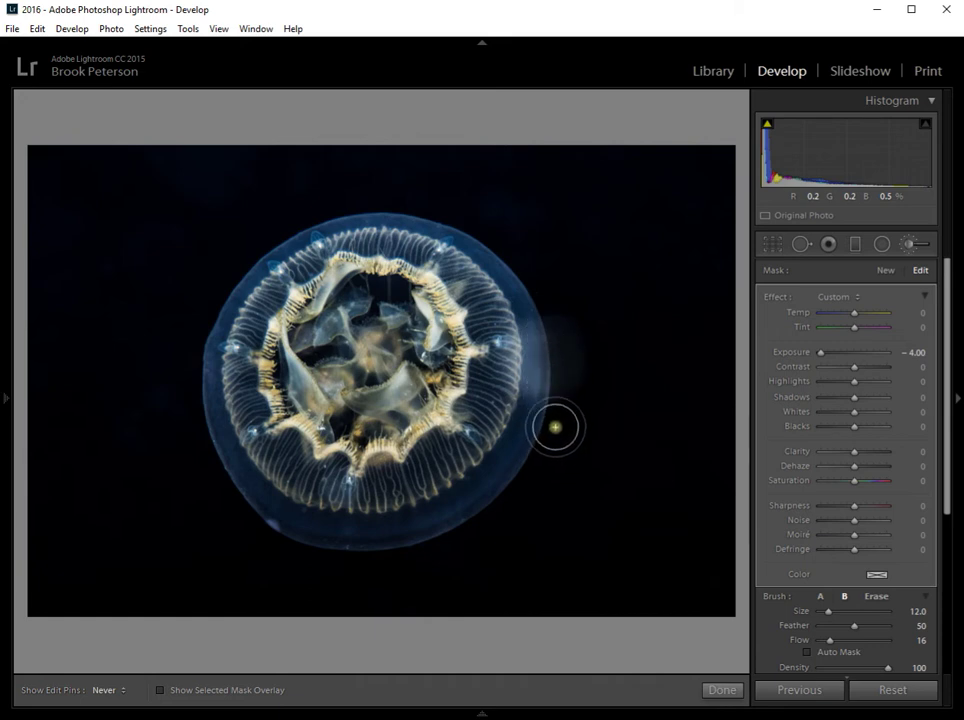
key("h")
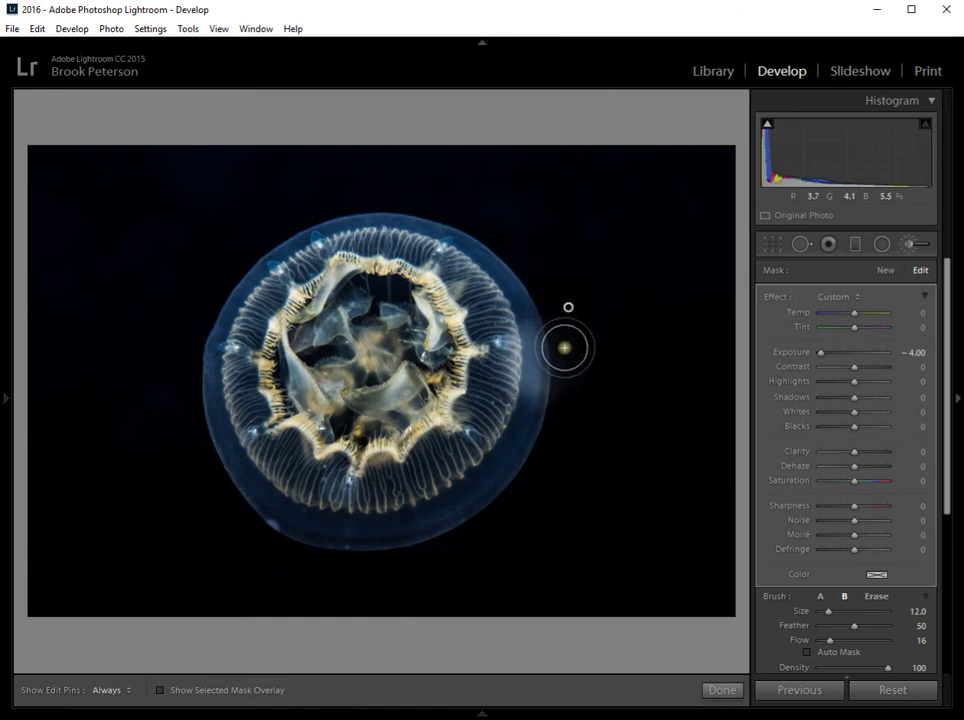
key("h")
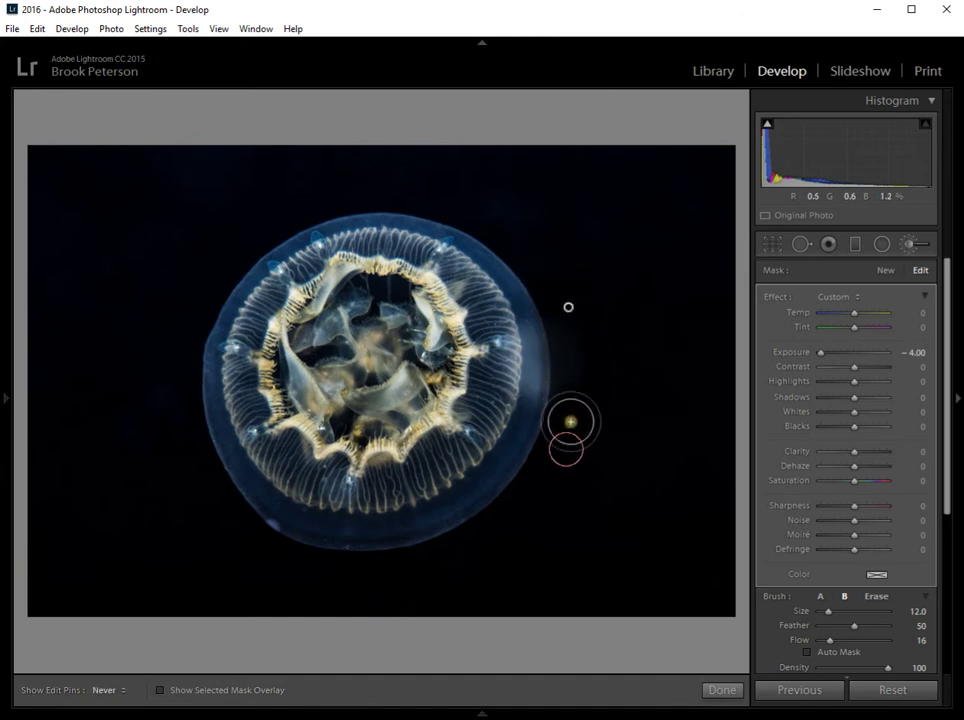
key("h")
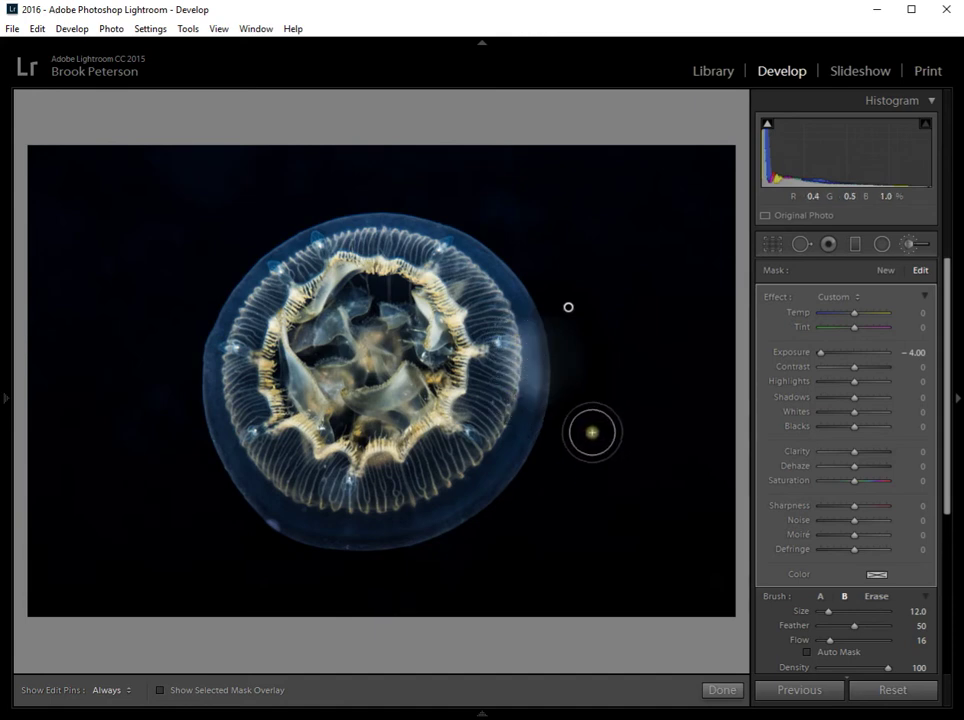
Show the painted glow mask as a red overlay.
key("o")
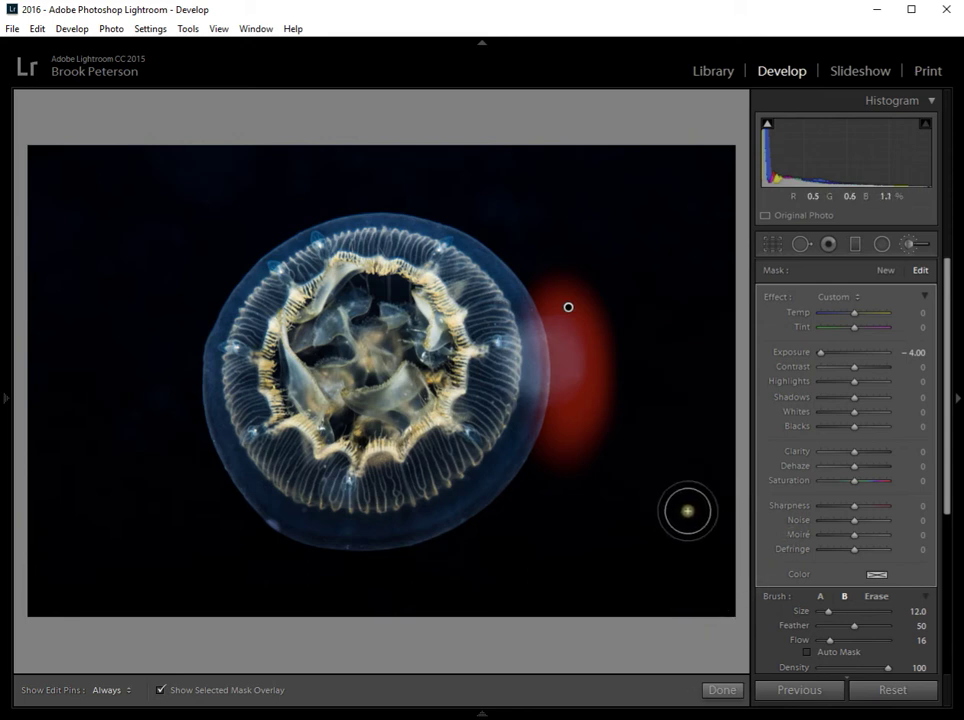
Erase the glow mask off the jellyfish's right rim with the Alt erase brush.
key("alt")
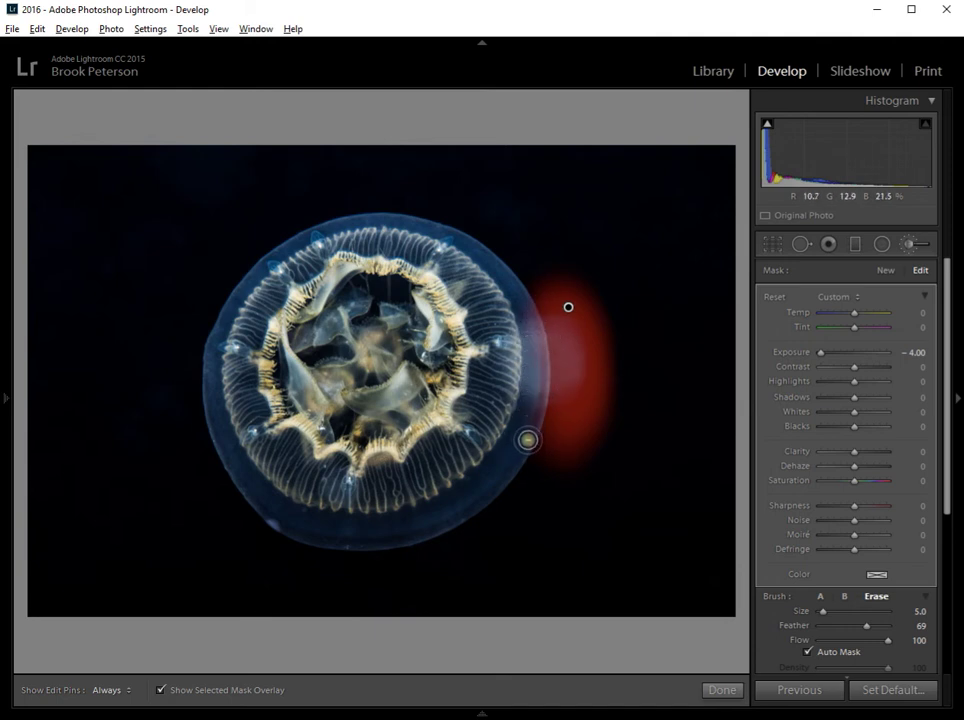
key("h")
key("h")
key("h")
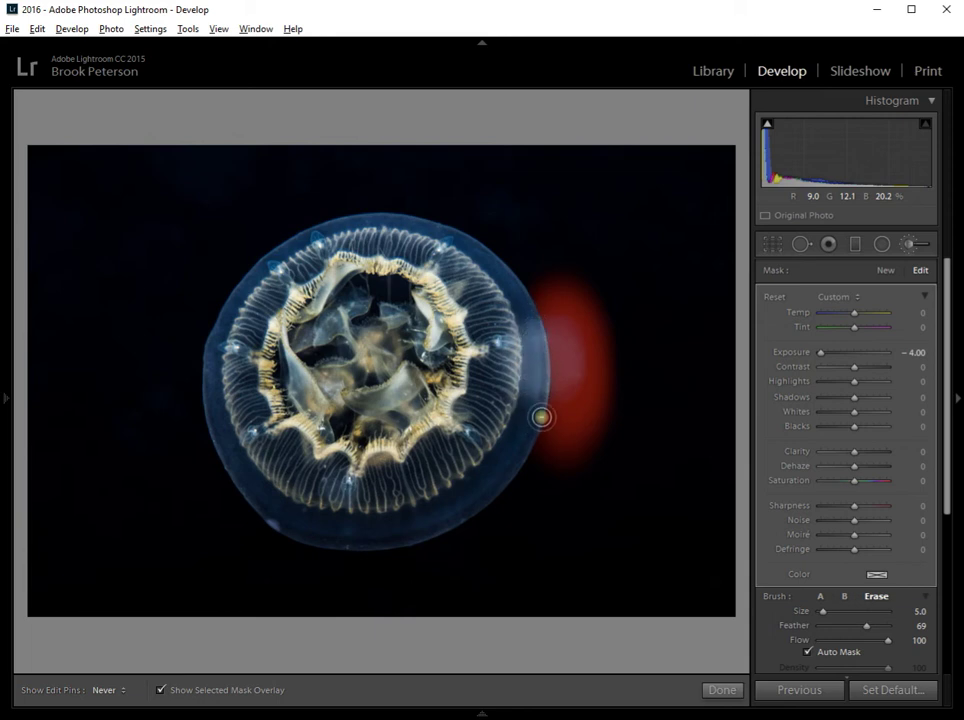
key("h")
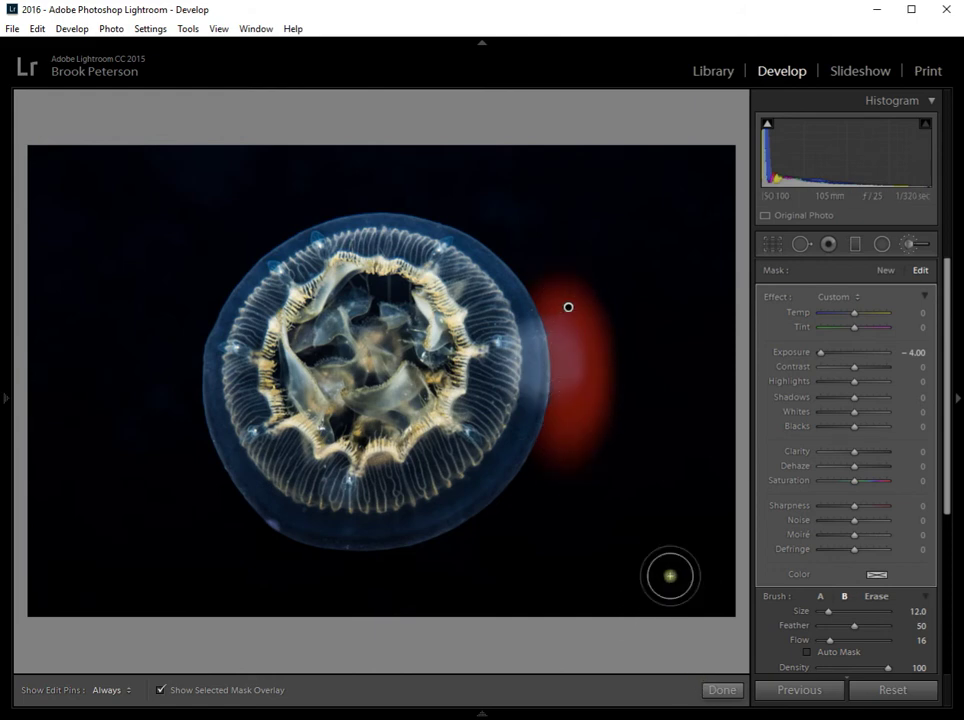
Hide the overlay and start a new brush mask with Dehaze 100.
key("o")
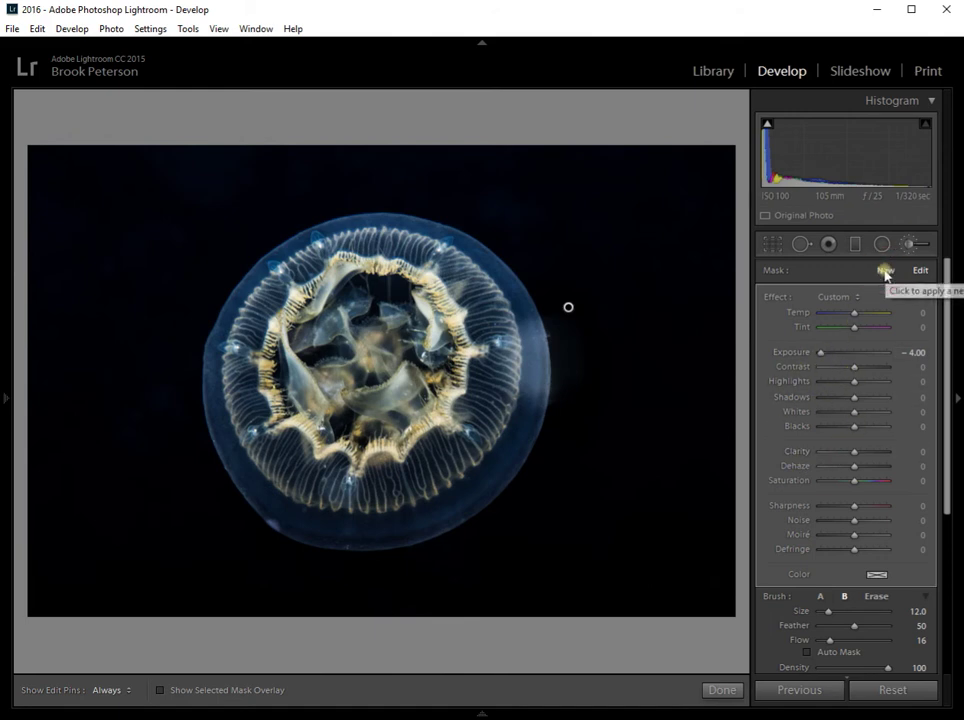
left_click(884, 271)
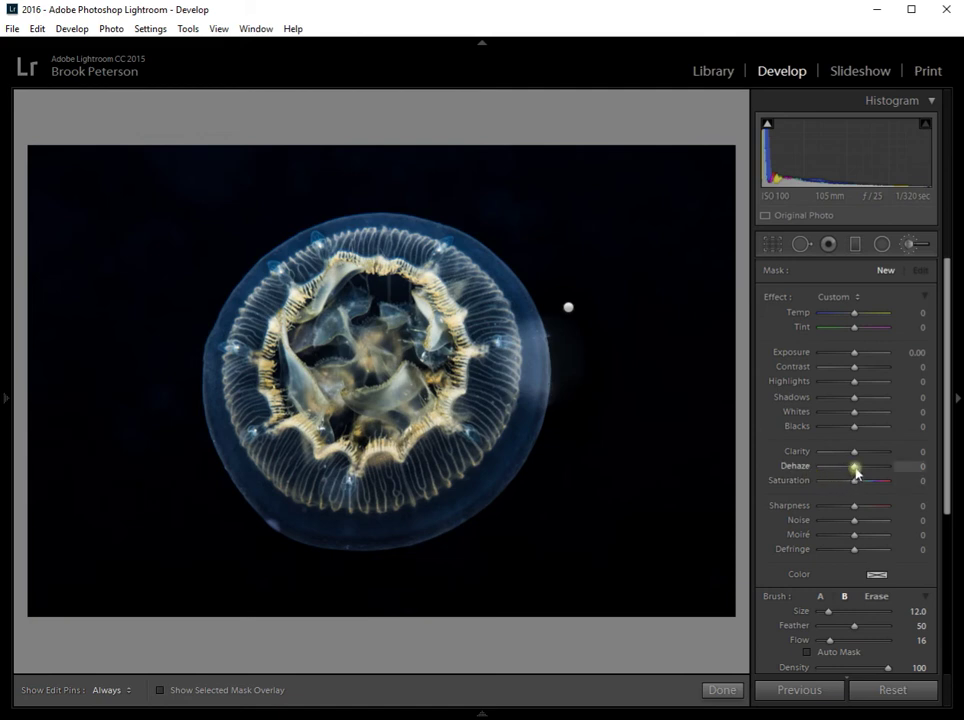
left_click_drag(855, 468, 905, 476)
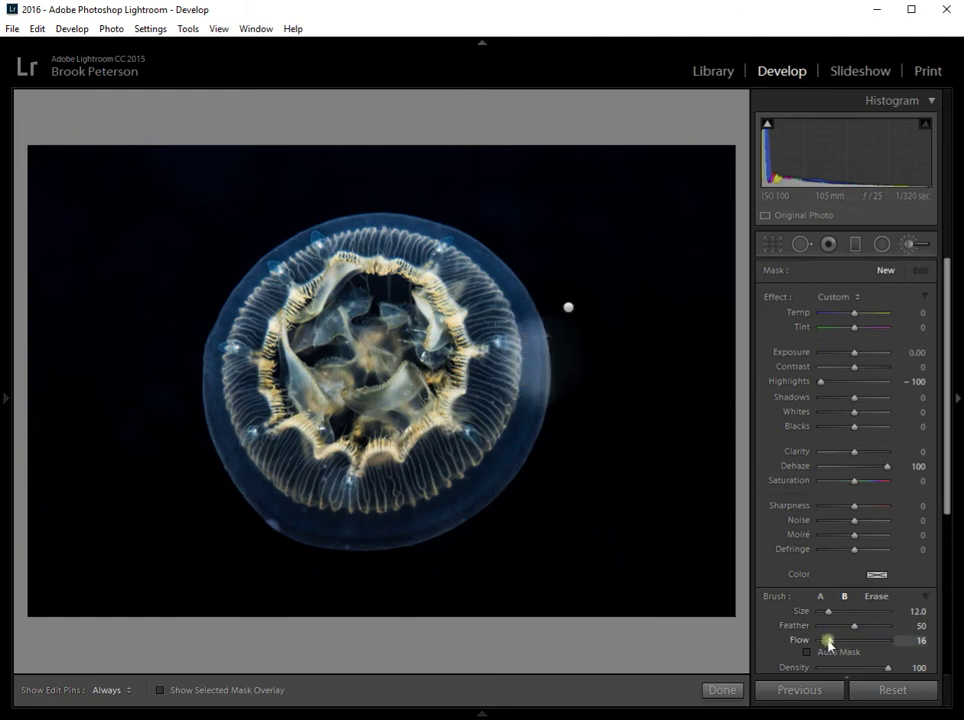
Select the rim mask pin beside the jellyfish and inspect its coverage.
key("h")
key("h")
left_click(538, 325)
key("h")
key("h")
key("h")
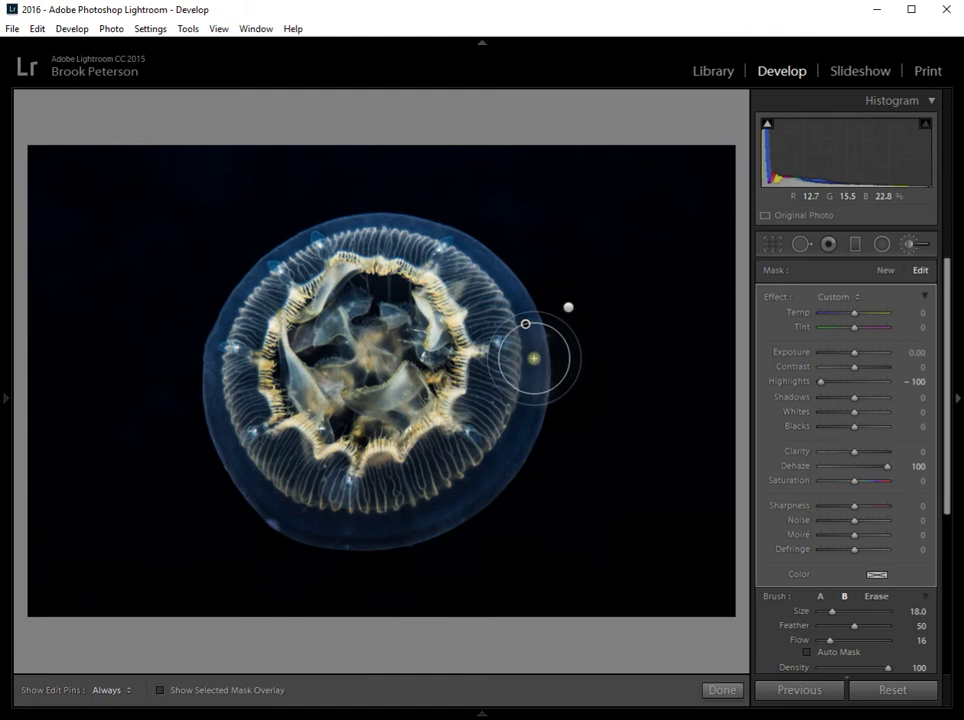
key("h")
key("h")
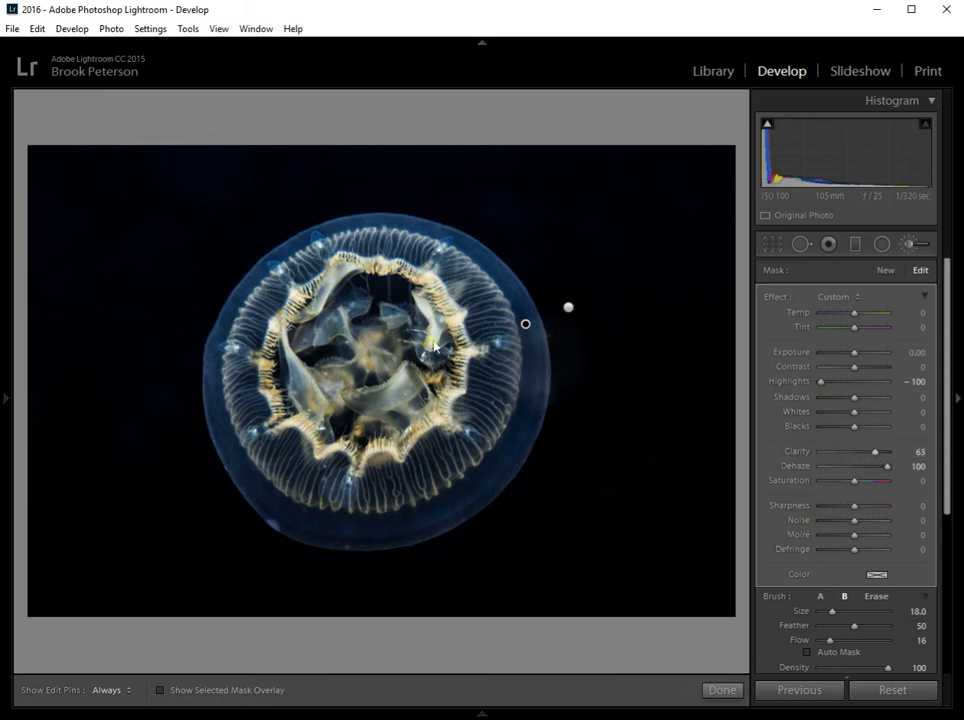
Test the rim mask's Exposure at both extremes, then reset it to 0.
mouse_move(528, 327)
left_click_drag(854, 356, 943, 368)
left_click_drag(870, 364, 778, 360)
double_click(850, 352)
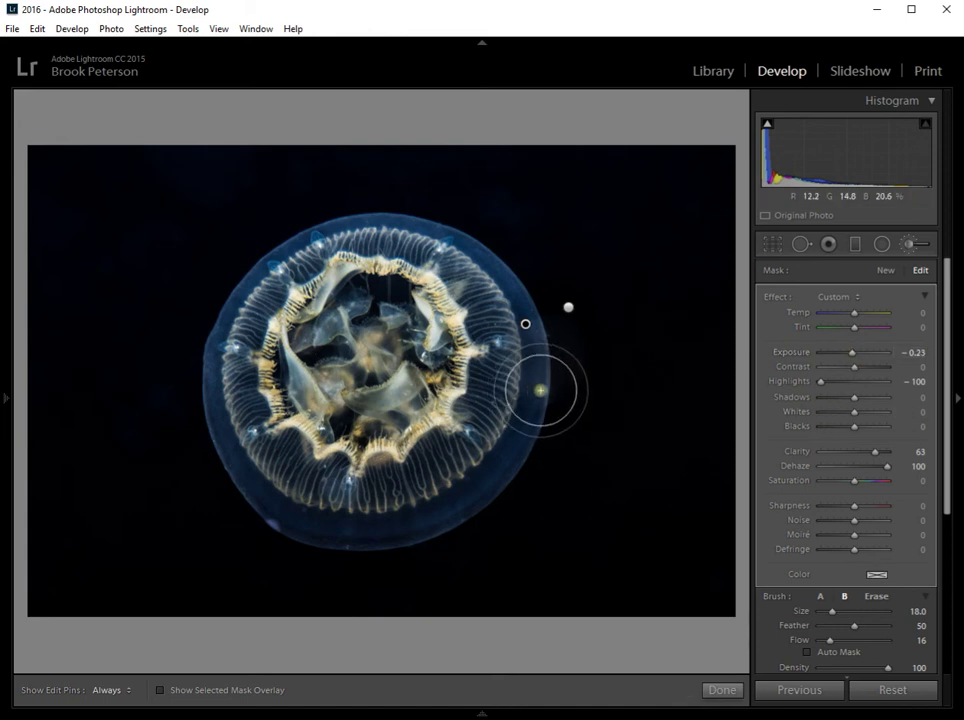
Shrink the brush slightly and recheck the rim mask's edit pins.
scroll(540, 390, "down", 10)
scroll(530, 384, "down", 1)
key("h")
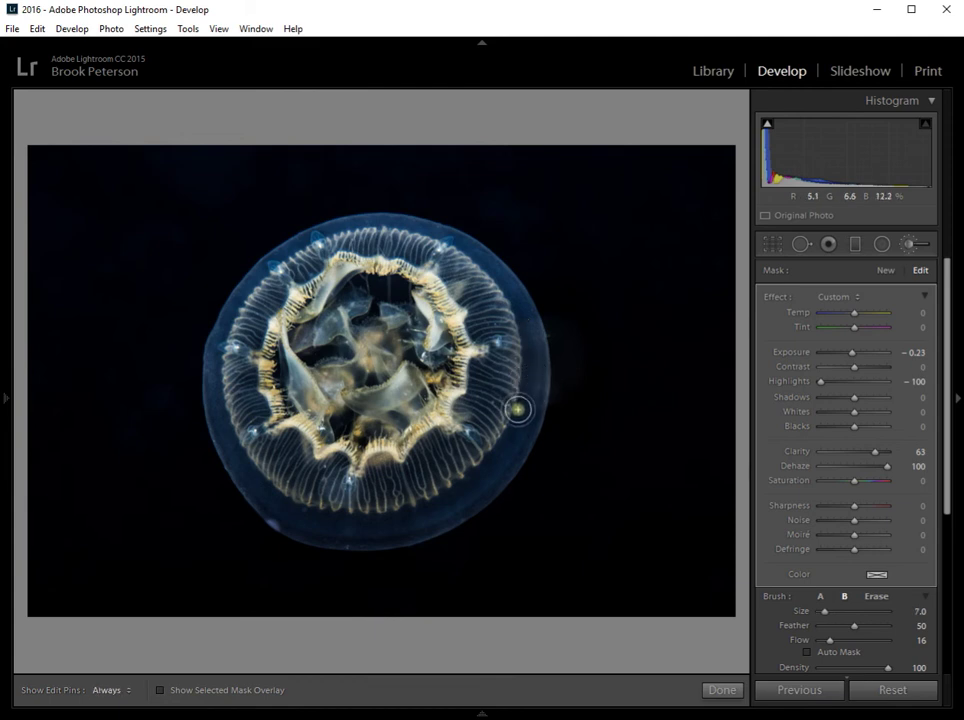
key("h")
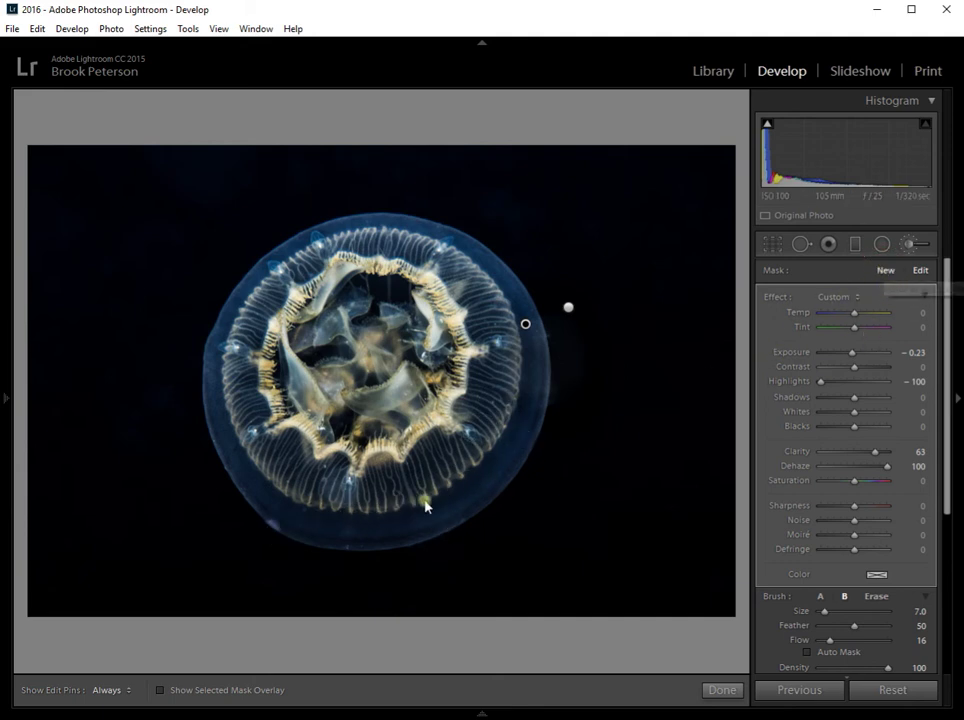
key("Return")
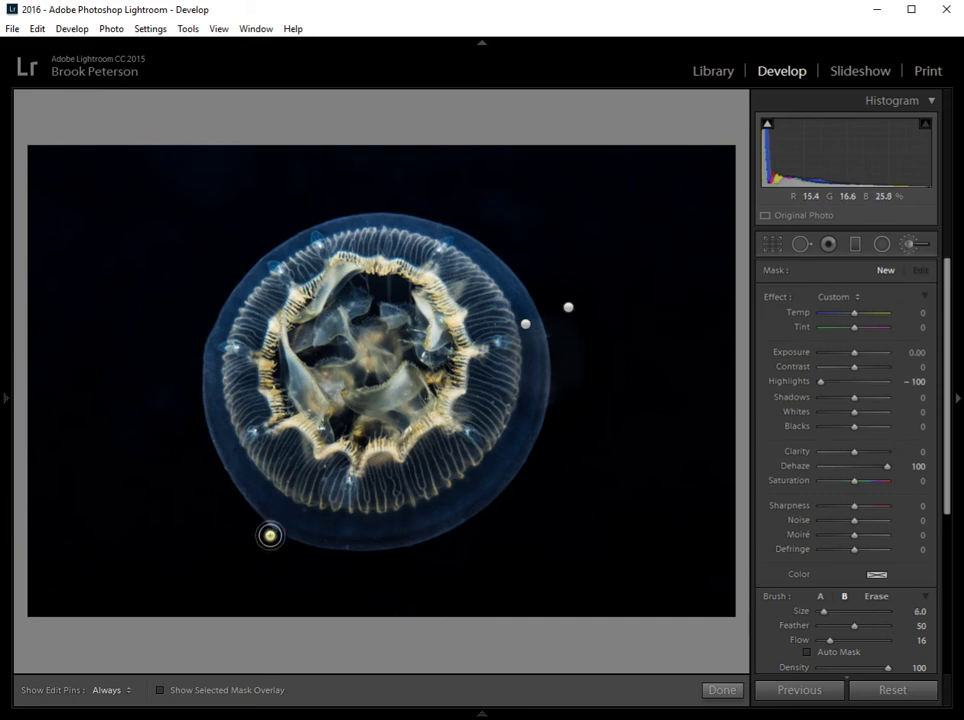
Reset a smaller new mask to Exposure −4.00, Dehaze 100 and paint the lower-left rim spot.
key("bracketleft")
double_click(783, 300)
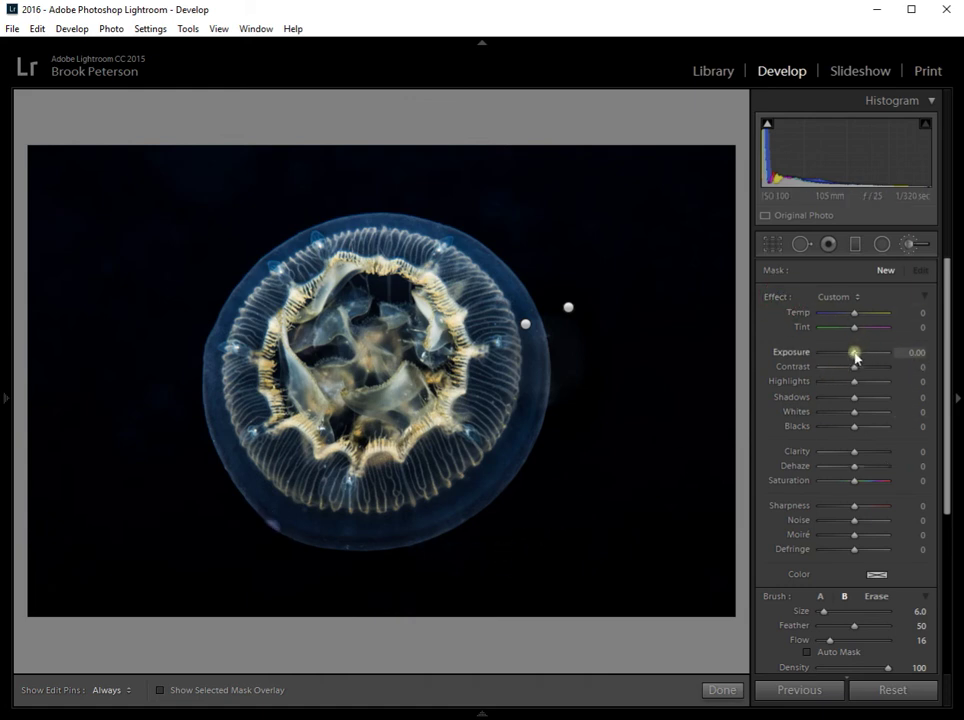
left_click_drag(855, 355, 848, 356)
left_click_drag(854, 465, 888, 466)
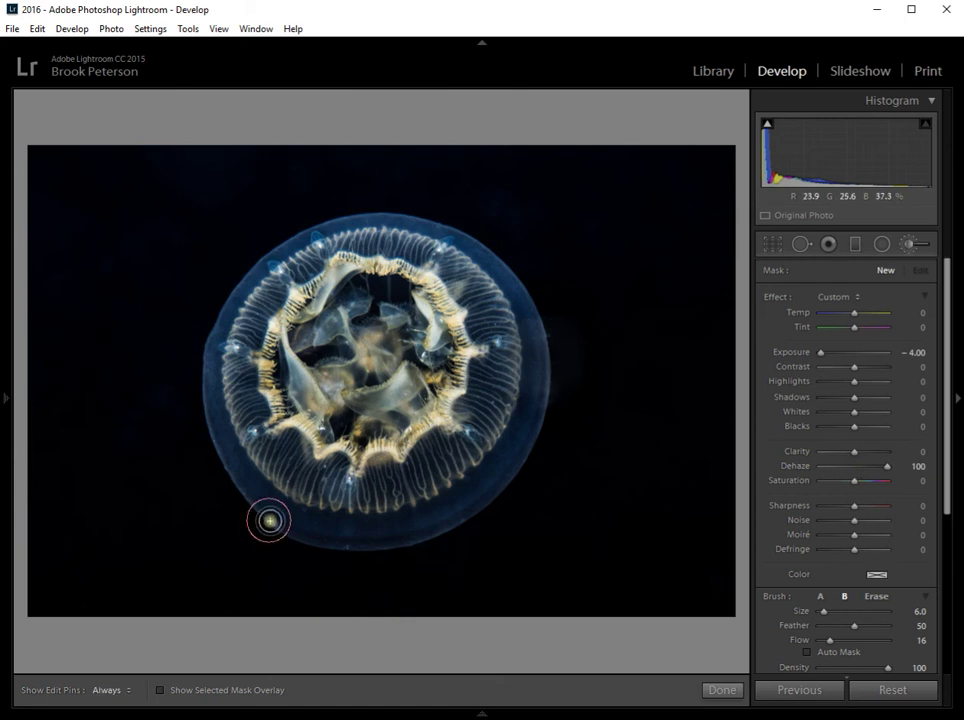
left_click_drag(270, 520, 277, 527)
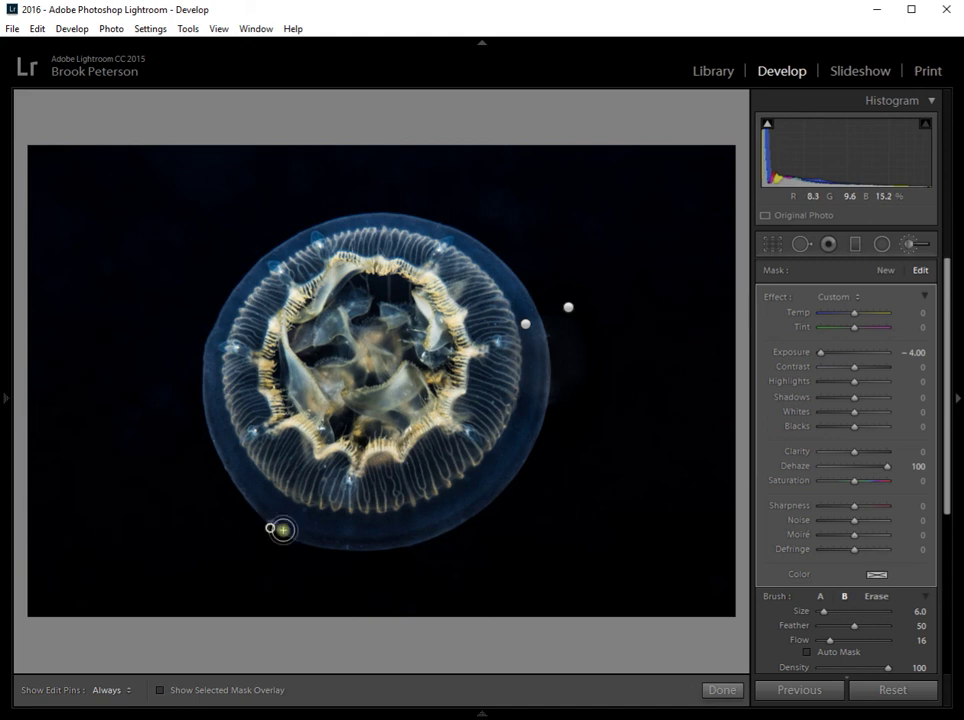
key("h")
key("h")
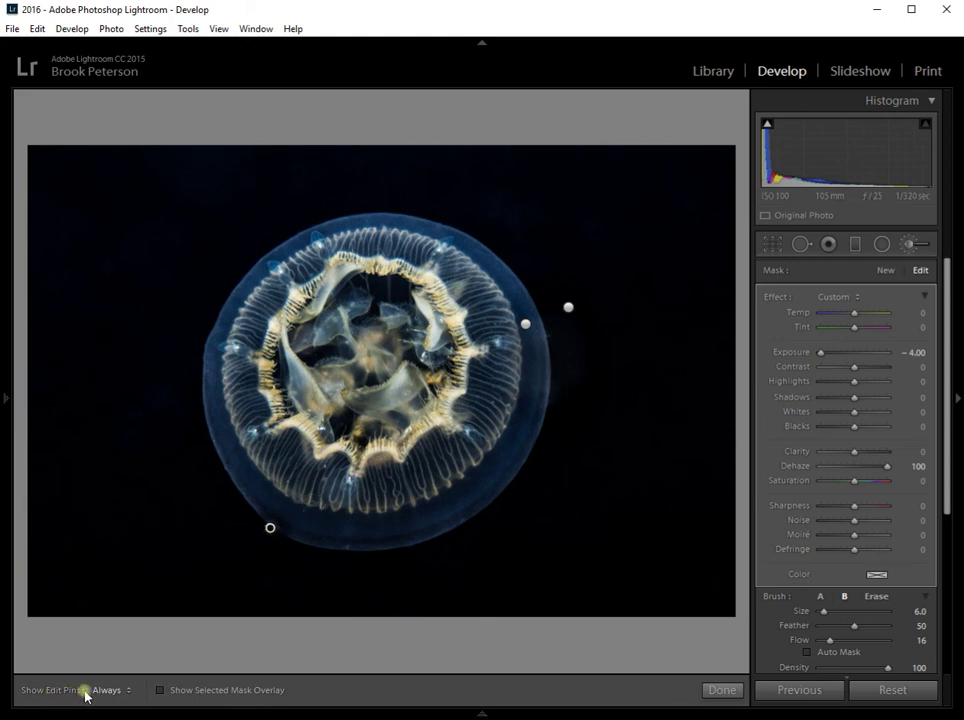
Set Show Edit Pins to Never and add darkening at the jellyfish's lower-left edge.
left_click(127, 691)
left_click(78, 672)
left_click(274, 524)
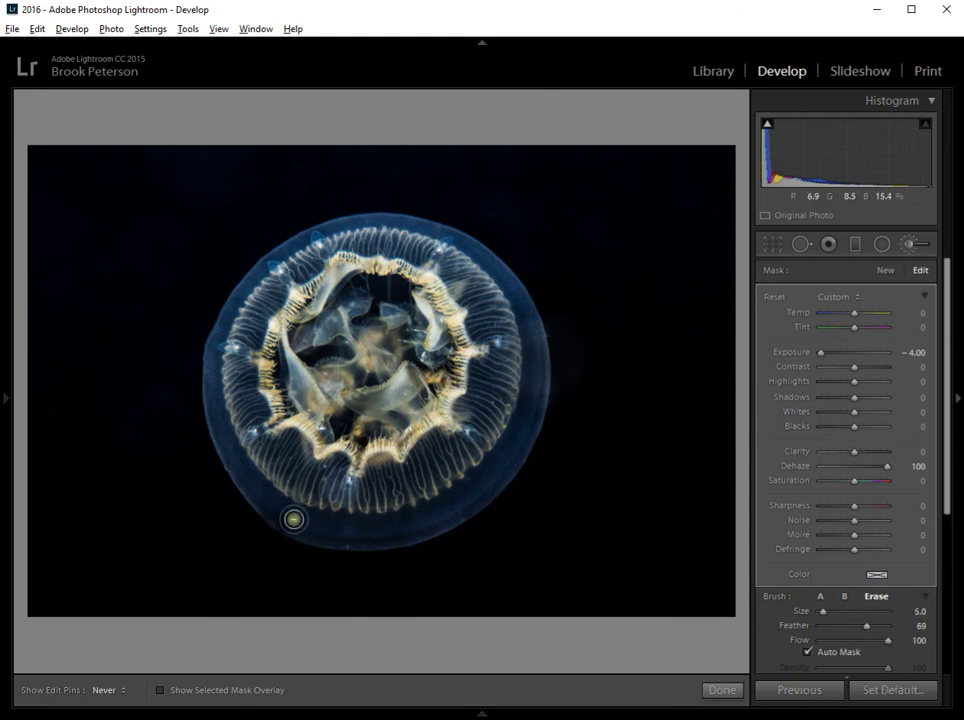
Erase the mask where it spills onto the rim, using the red overlay.
key("o")
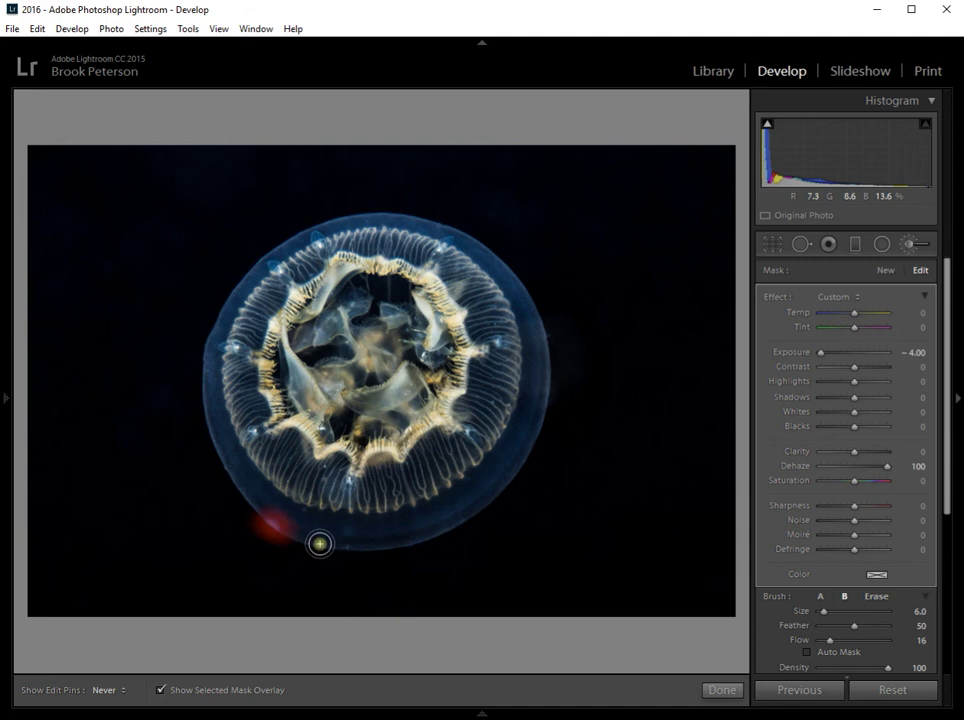
key("alt")
left_click_drag(304, 531, 275, 512)
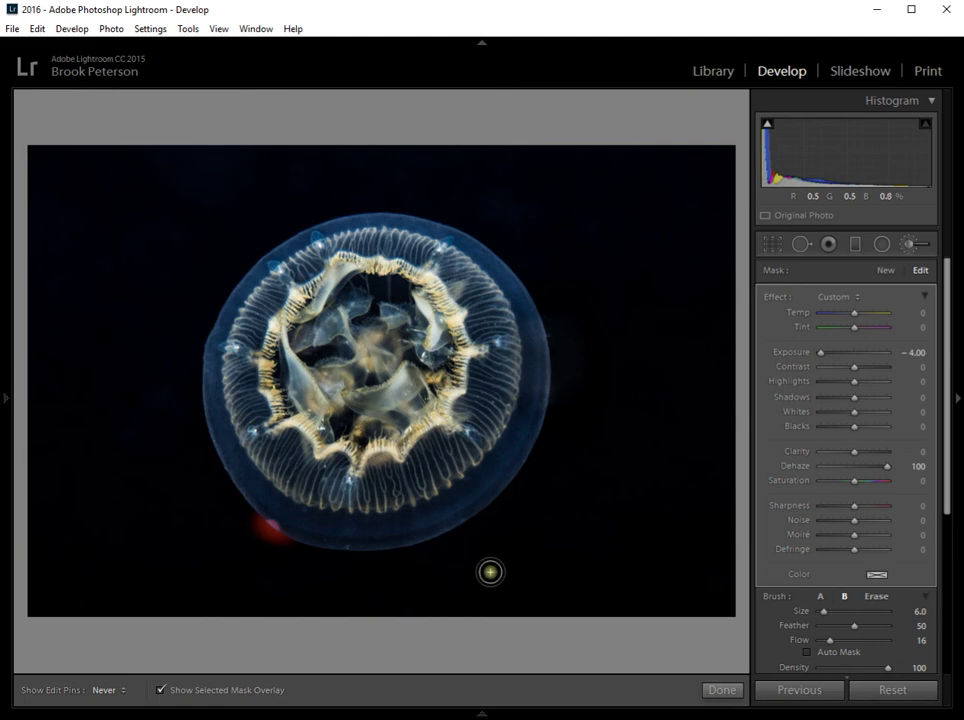
key("o")
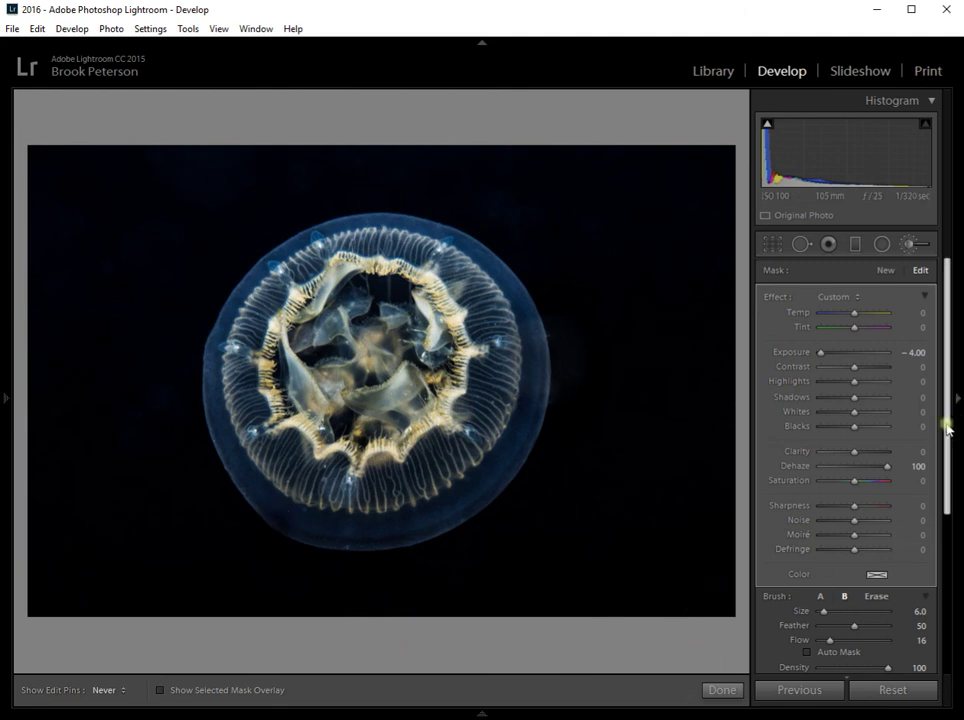
left_click_drag(949, 426, 932, 534)
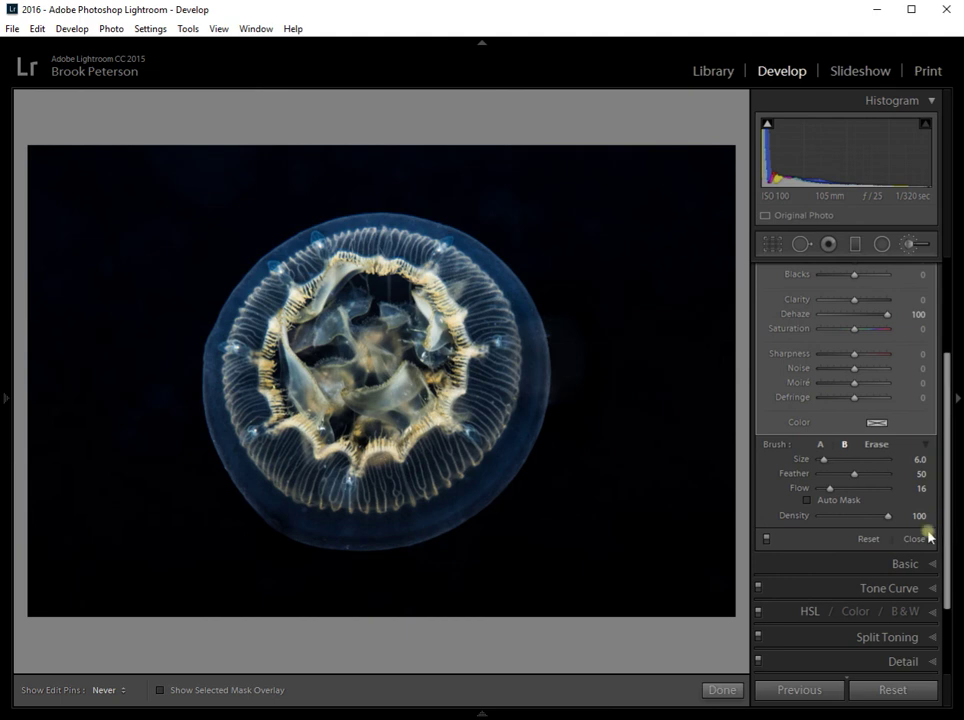
left_click(766, 542)
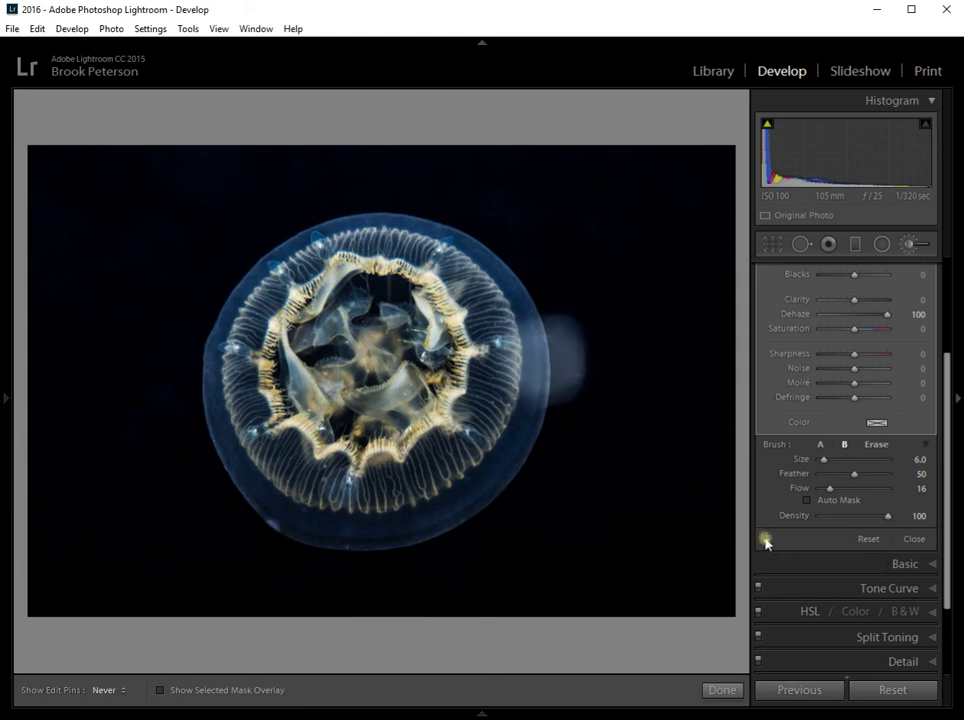
left_click(766, 541)
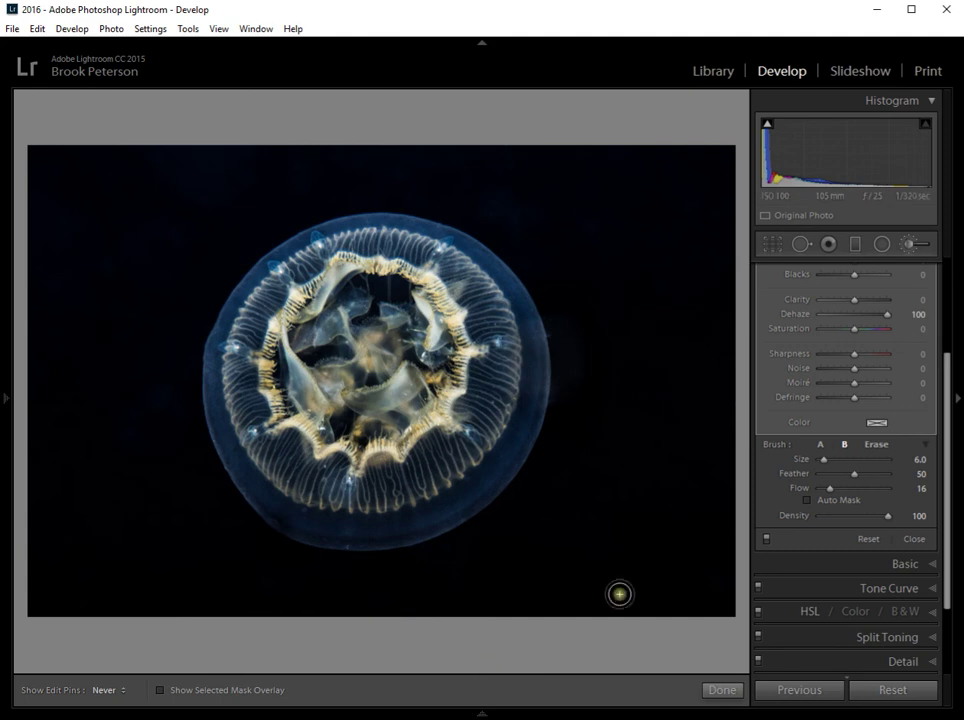
left_click(766, 539)
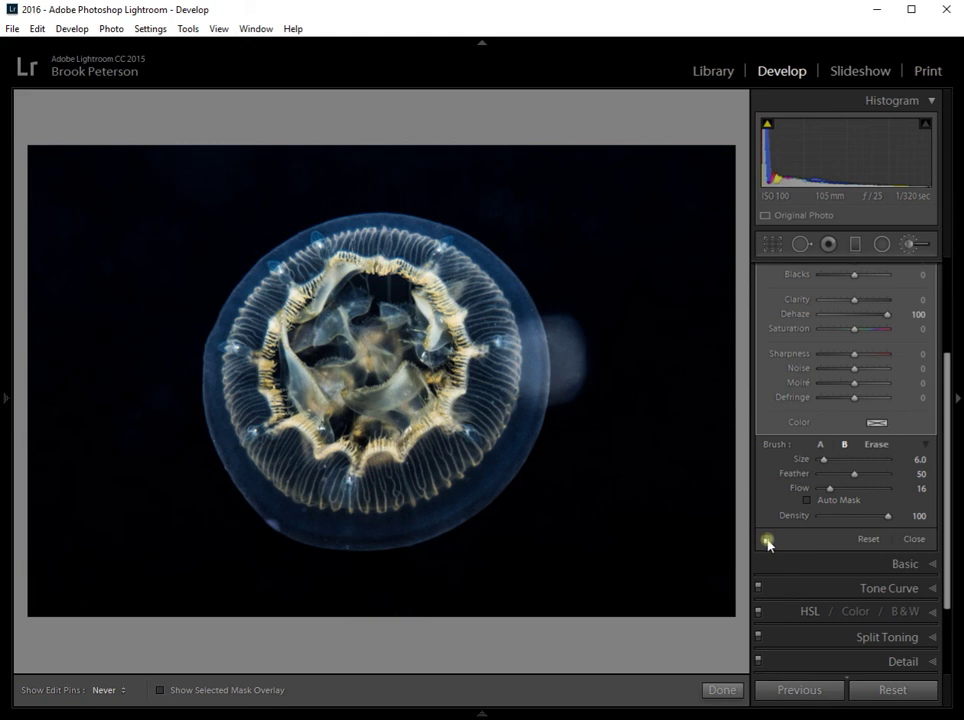
left_click(766, 539)
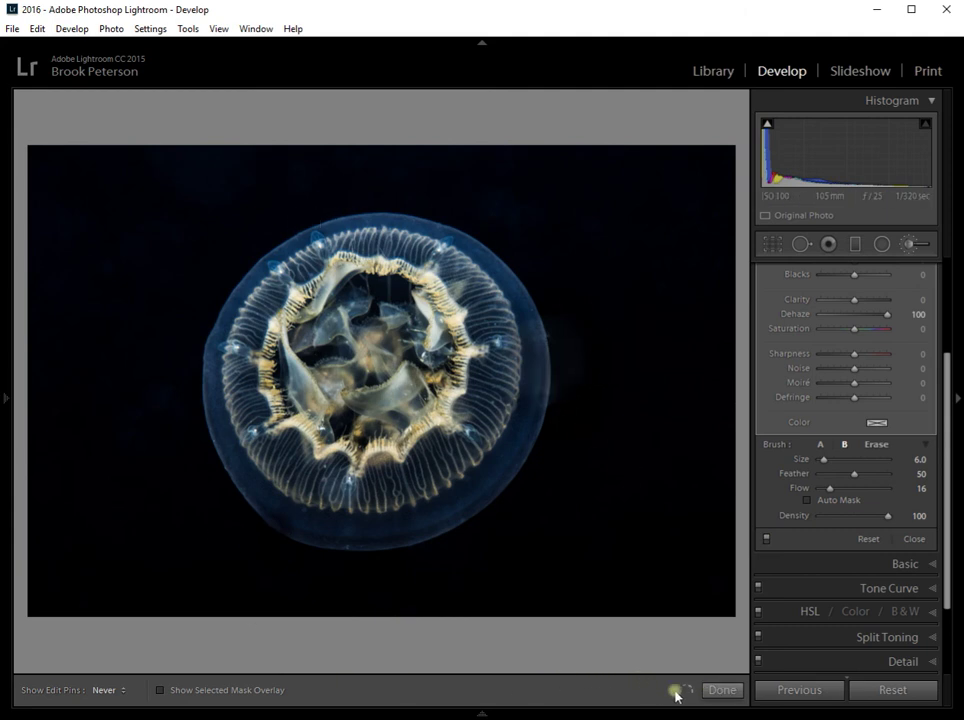
Close the Adjustment Brush with Done, keeping the background-darkening edits.
left_click(722, 691)
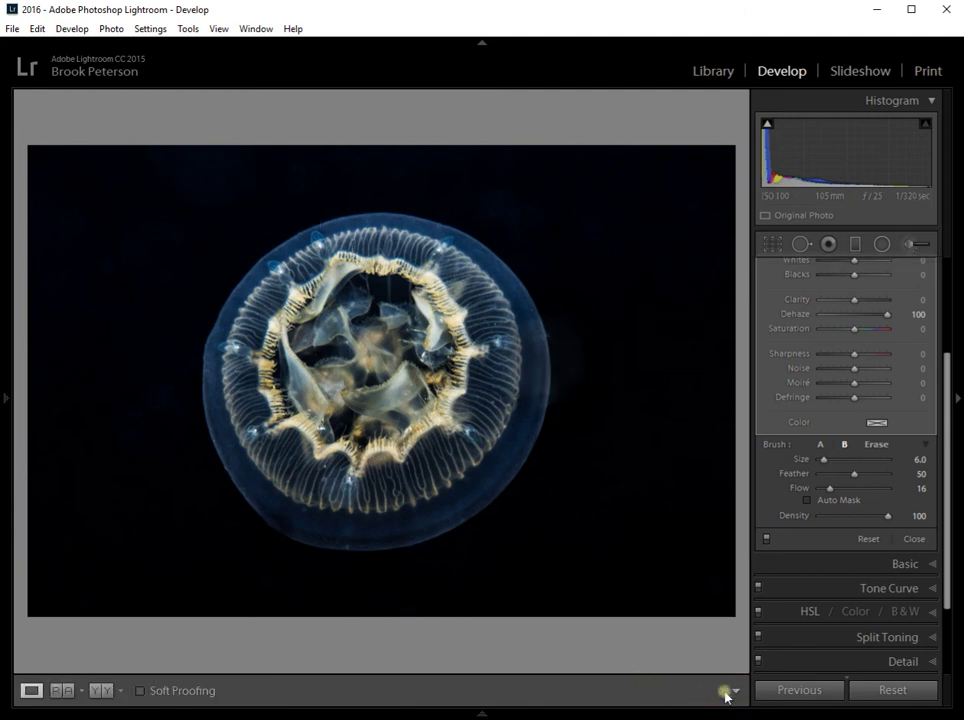